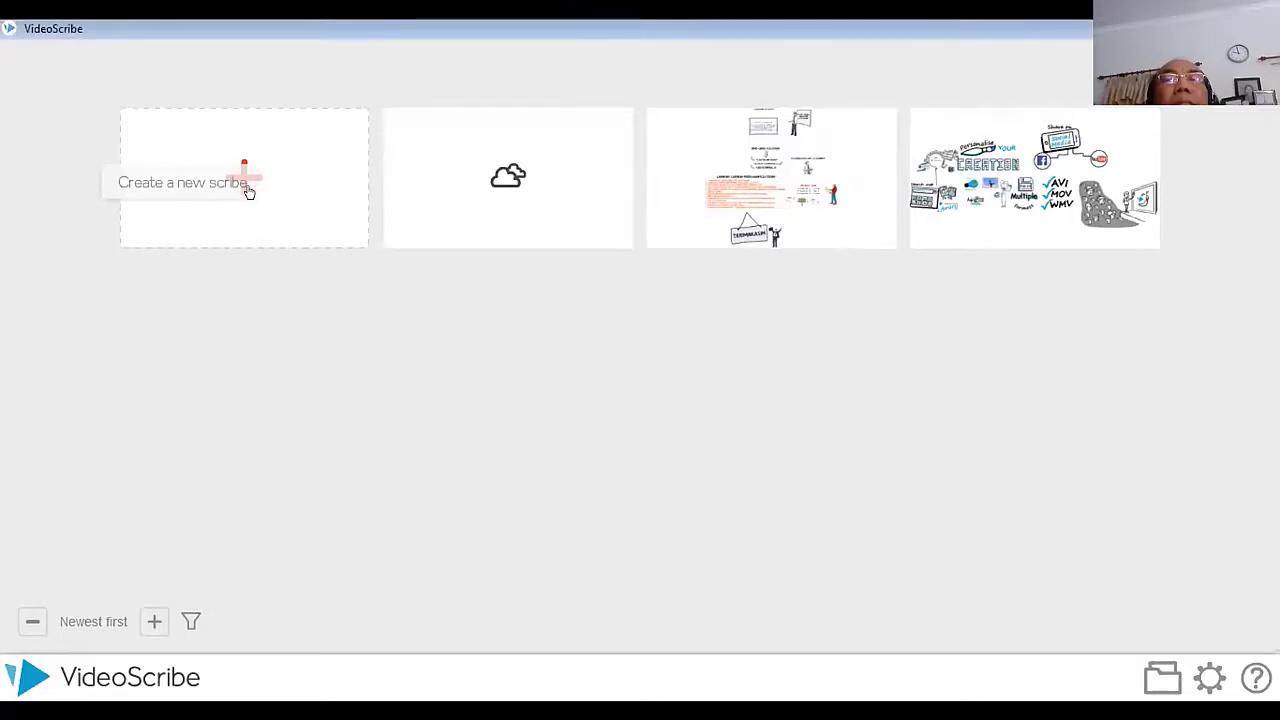
Step: Create a new scribe, add the image of a man presenting at a whiteboard, and enlarge it slightly on the canvas
left_click(248, 192)
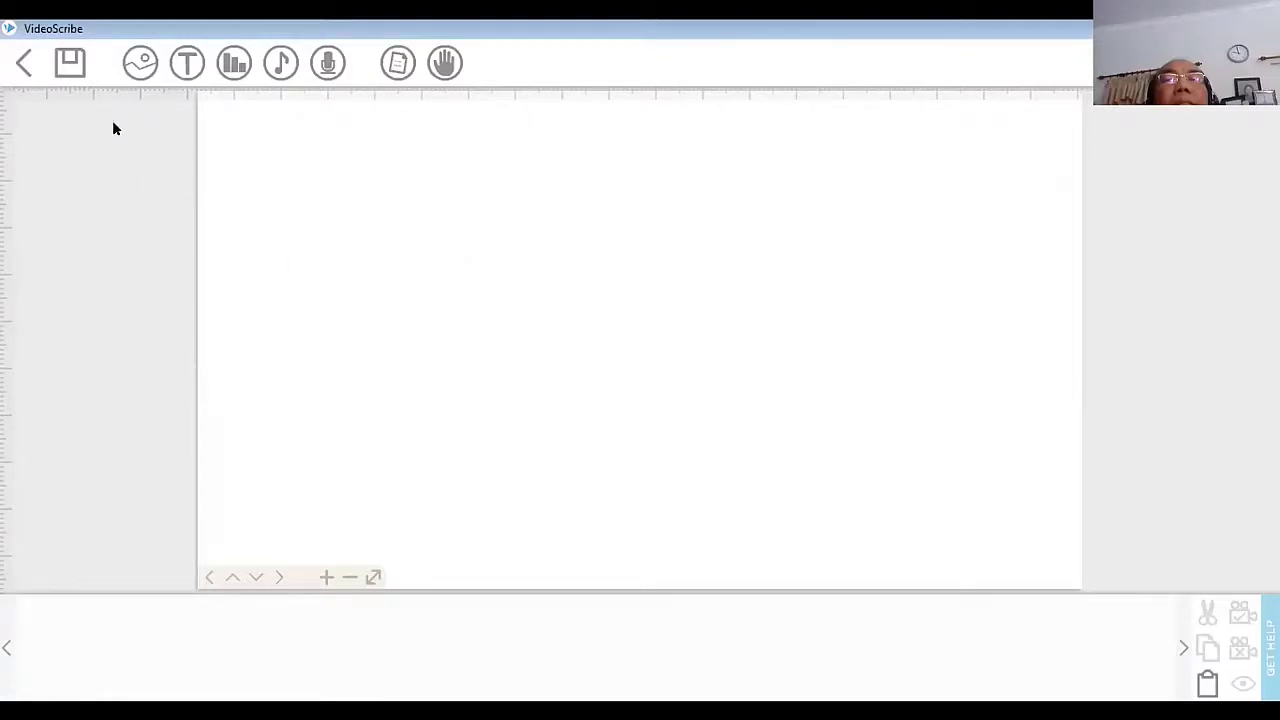
left_click(141, 67)
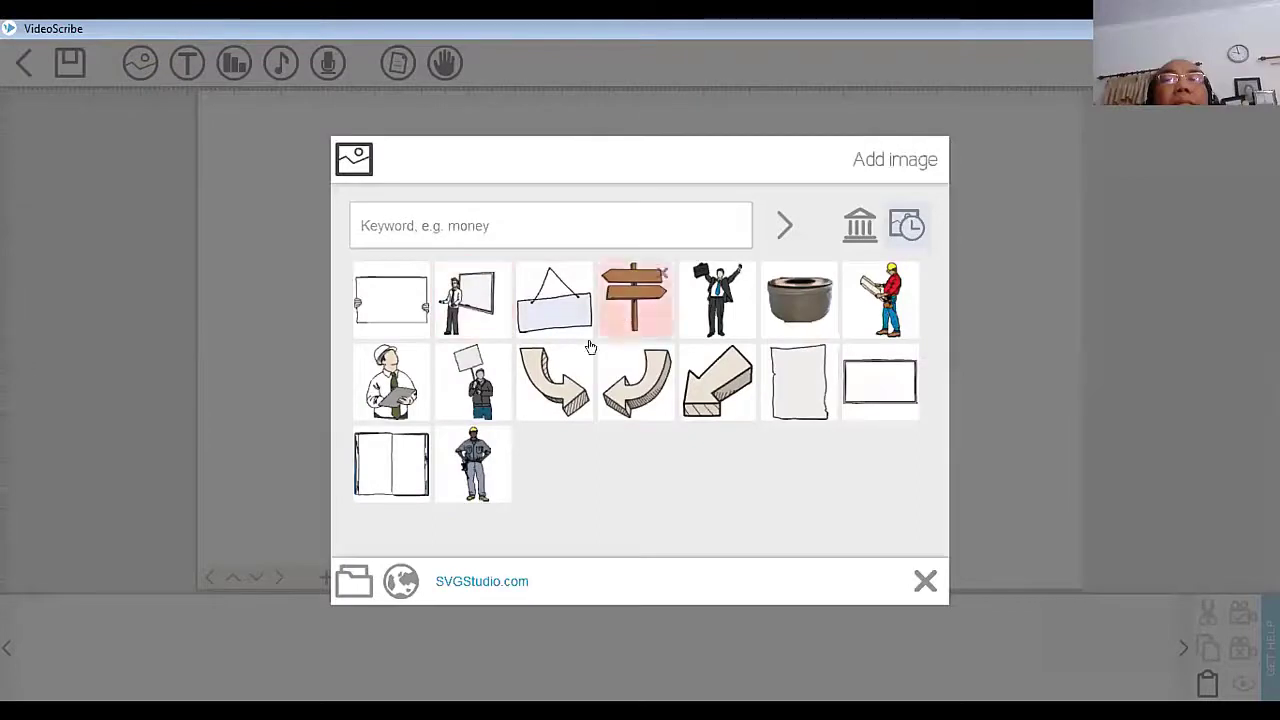
left_click(472, 313)
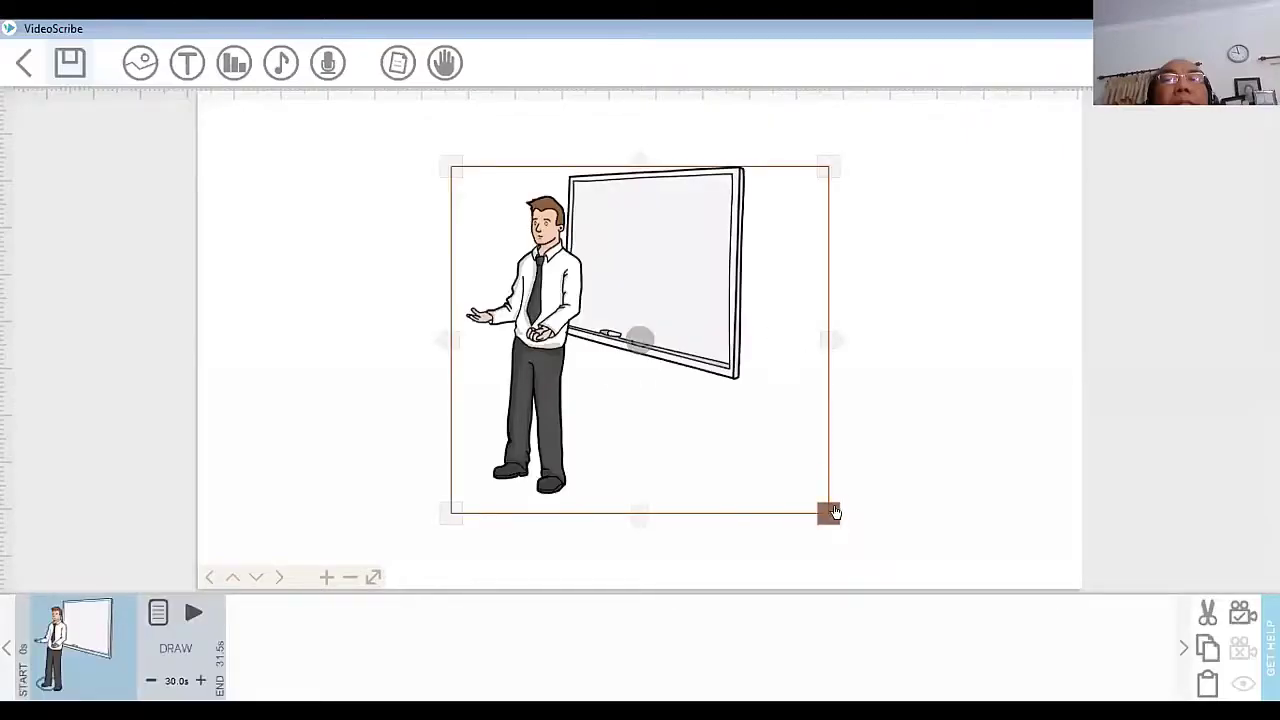
left_click_drag(829, 511, 843, 534)
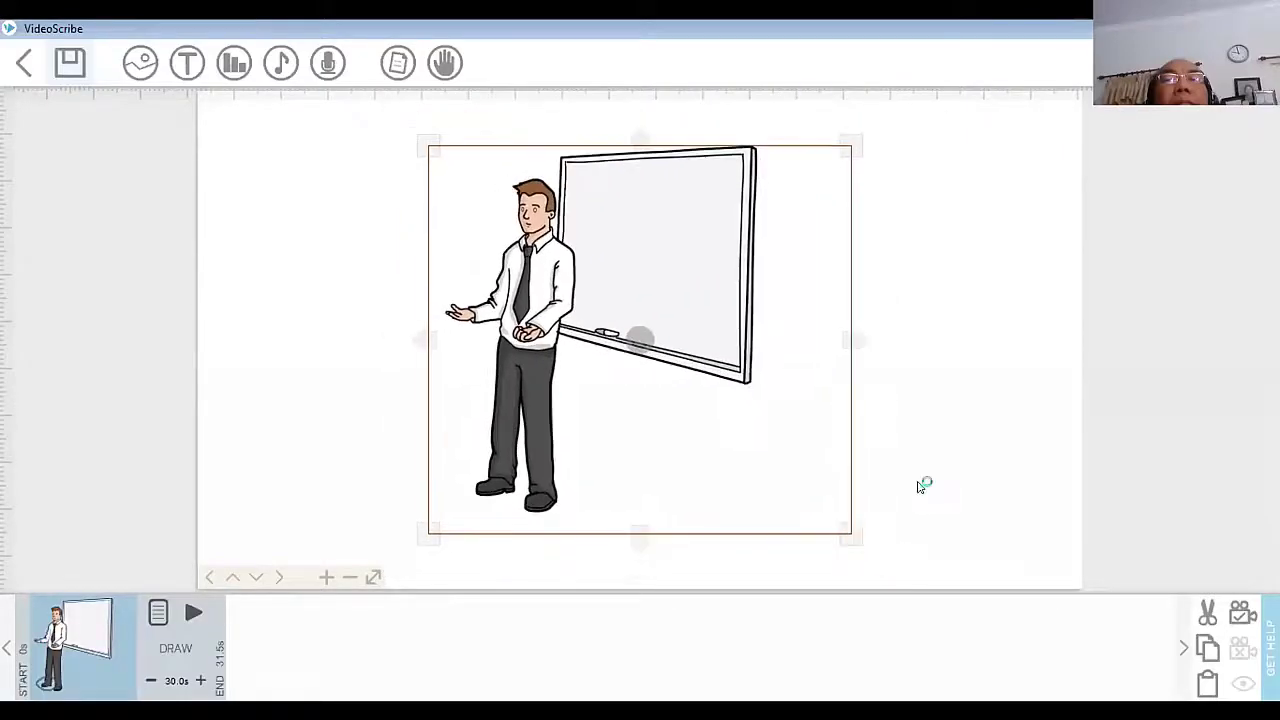
left_click(333, 449)
Step: Set the draw time of the presenter-and-whiteboard image to 4.0 seconds
left_click(90, 650)
left_click(147, 684)
left_click(147, 684)
left_click(147, 684)
left_click(147, 684)
left_click(147, 684)
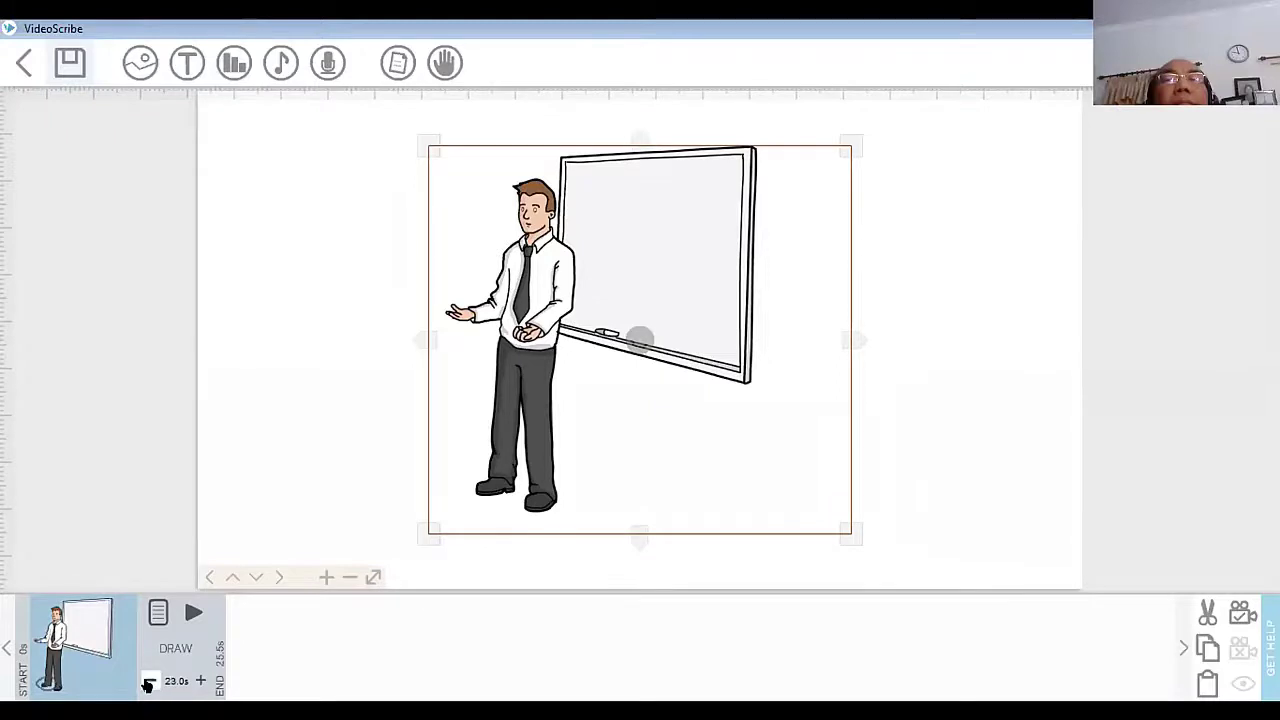
left_click(147, 684)
left_click(147, 684)
left_click(147, 684)
left_click(147, 684)
left_click(147, 684)
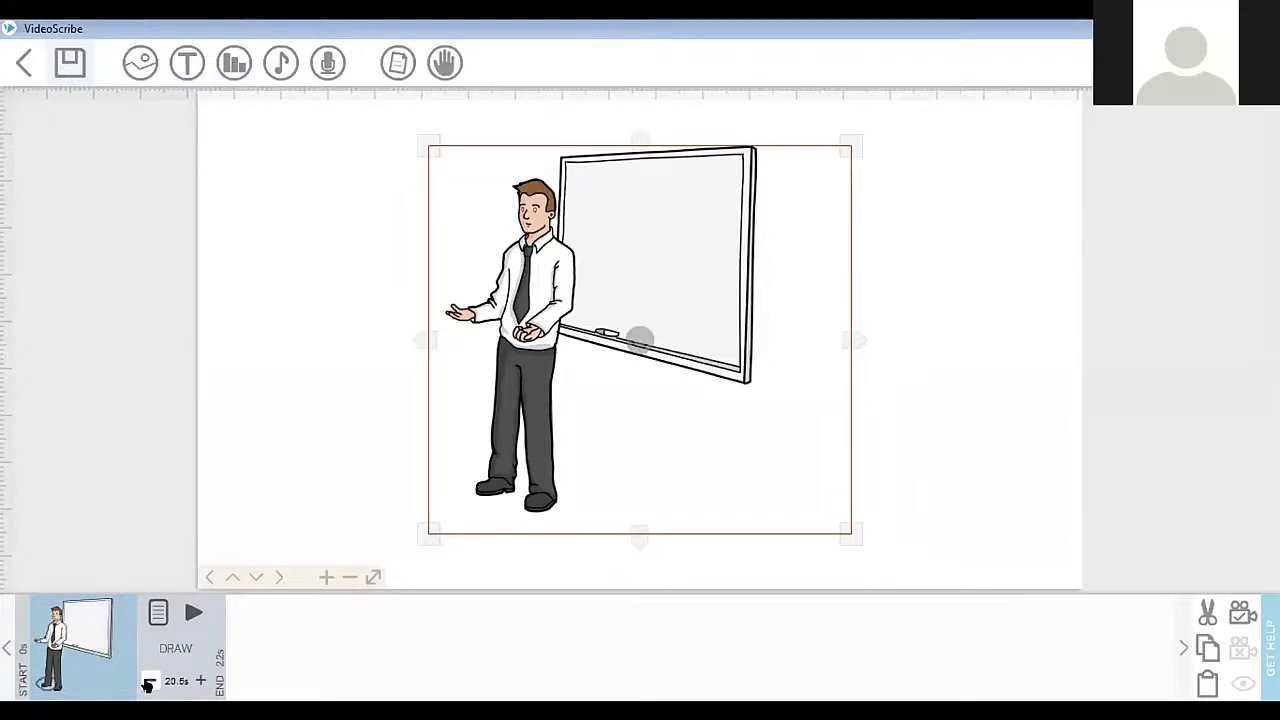
left_click(147, 684)
left_click(147, 684)
left_click(147, 684)
left_click(147, 684)
left_click(147, 684)
left_click(147, 684)
left_click(148, 684)
left_click(148, 684)
left_click(148, 684)
left_click(148, 684)
left_click(148, 684)
left_click(148, 684)
left_click(148, 684)
left_click(148, 684)
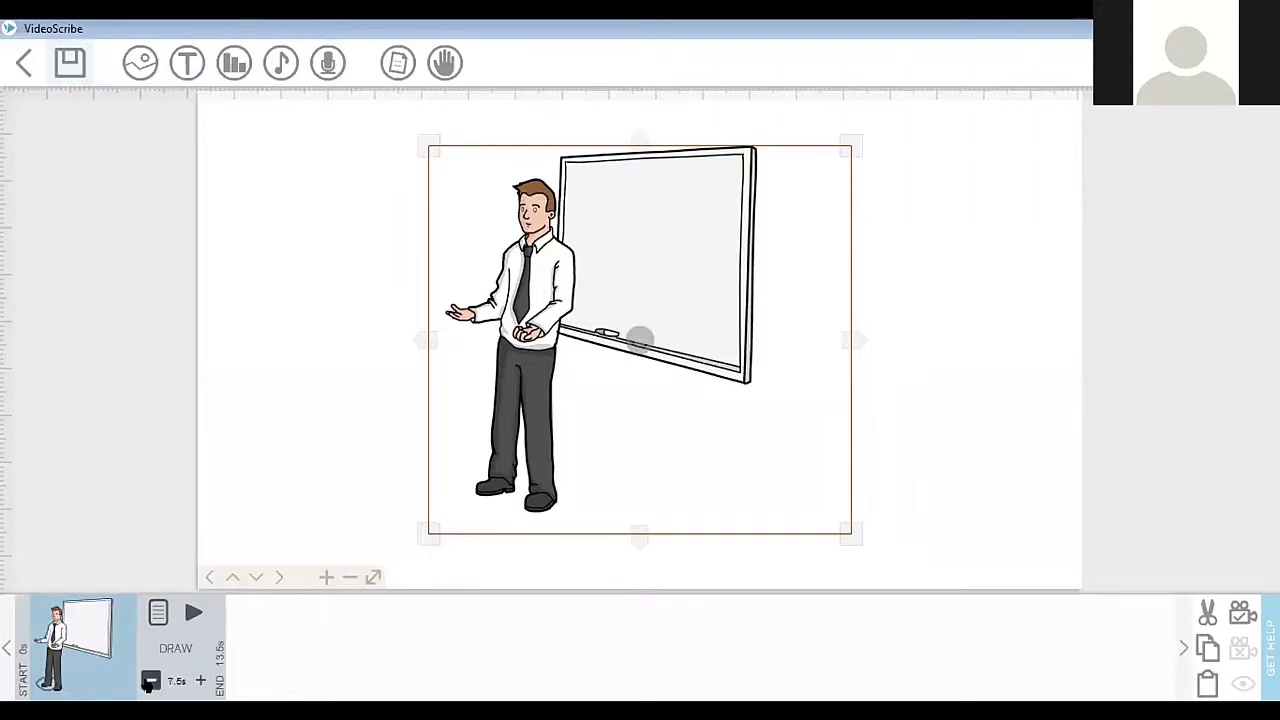
left_click(148, 684)
left_click(148, 684)
left_click(148, 684)
left_click(148, 684)
left_click(148, 684)
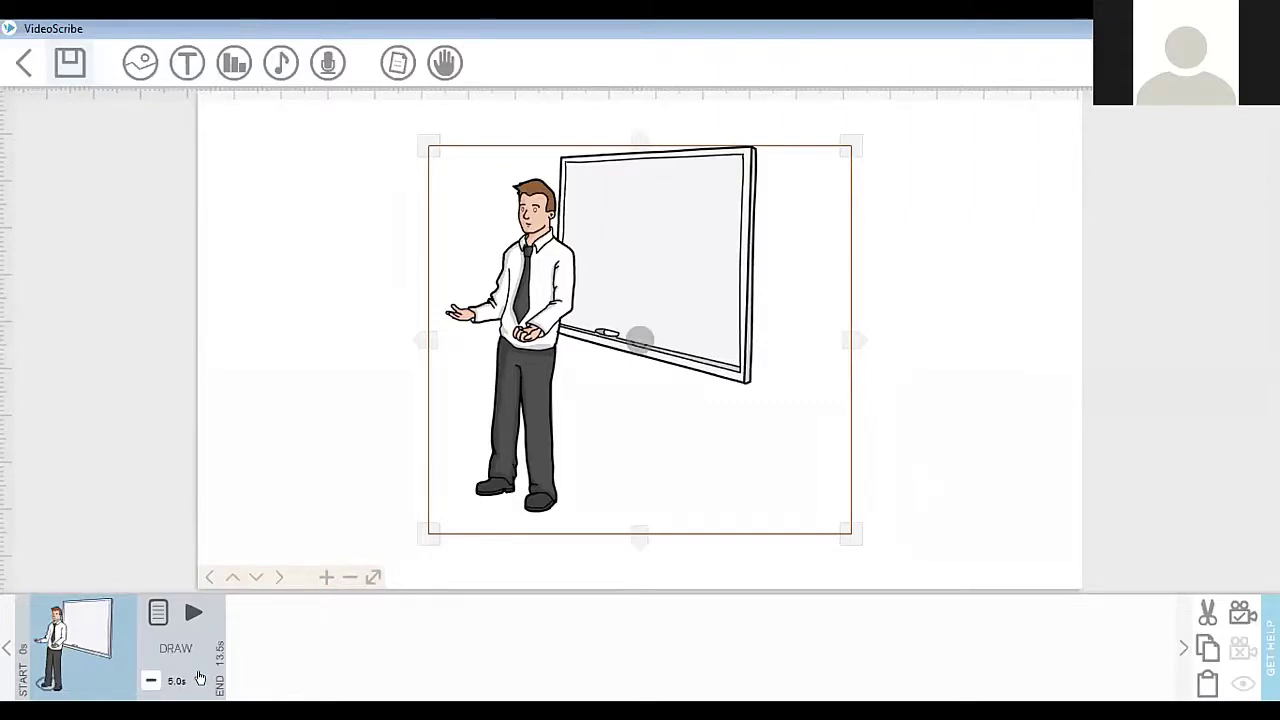
Step: Add the text "TEKNIK PENGUKURAN TANAH" to the canvas in the BASIC font, keeping the colour value 0
left_click(186, 66)
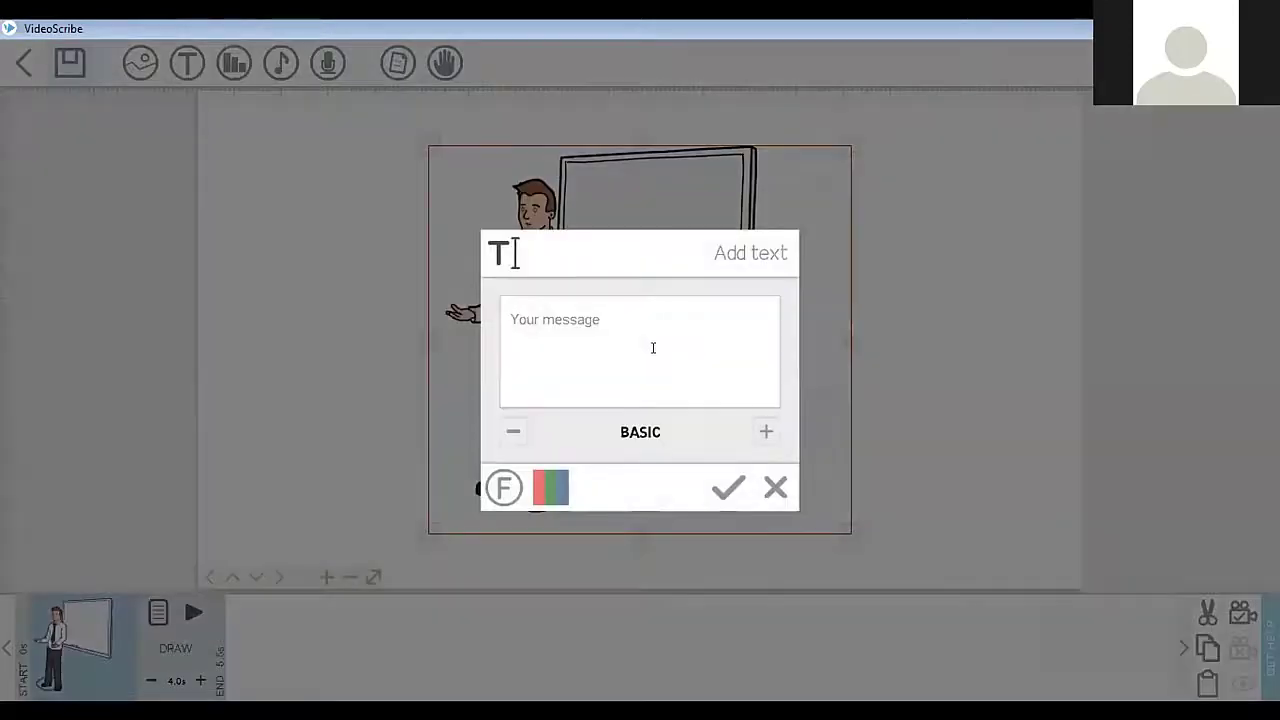
left_click(653, 348)
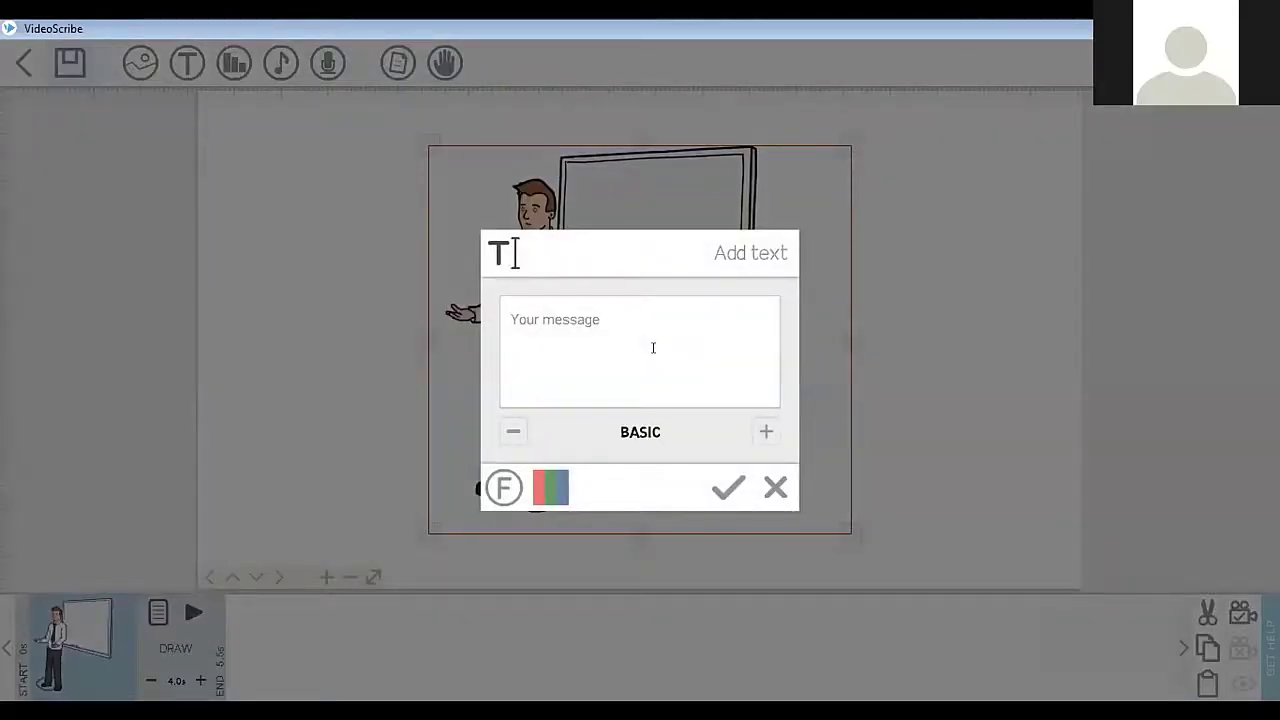
type("t")
key("BackSpace")
type("TEKNIK ")
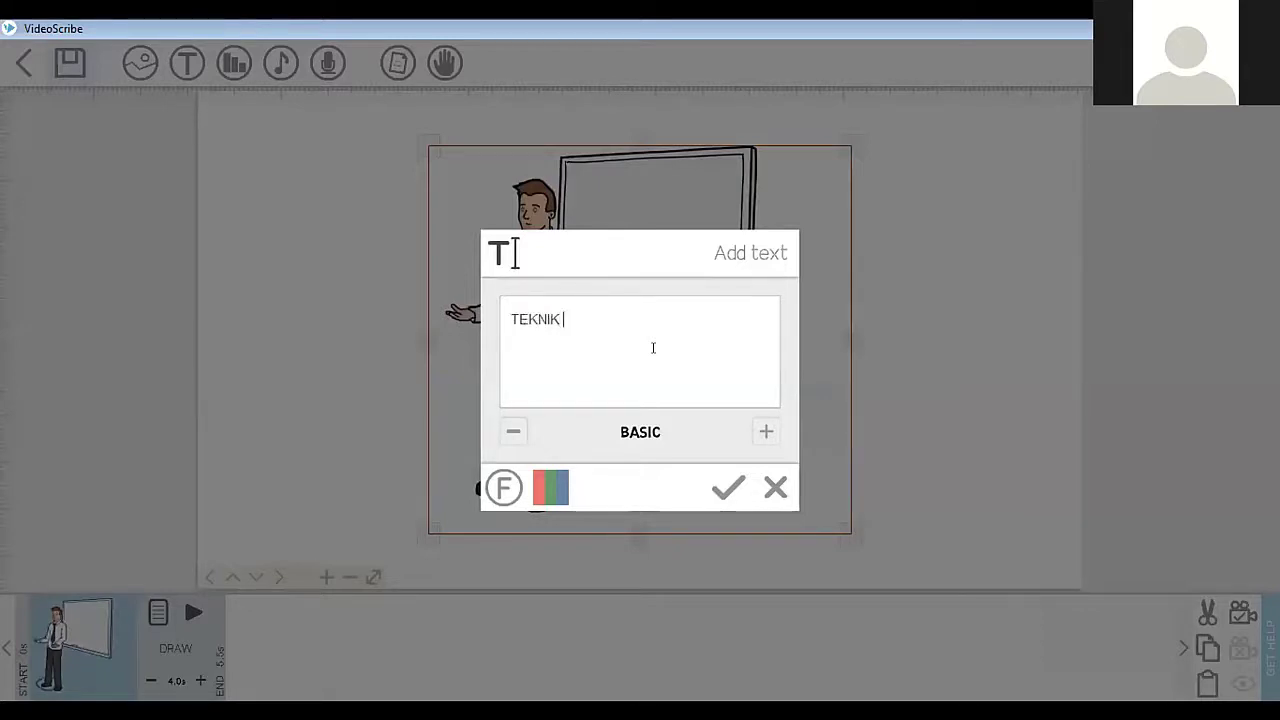
type("PENGUKURAN TANAH")
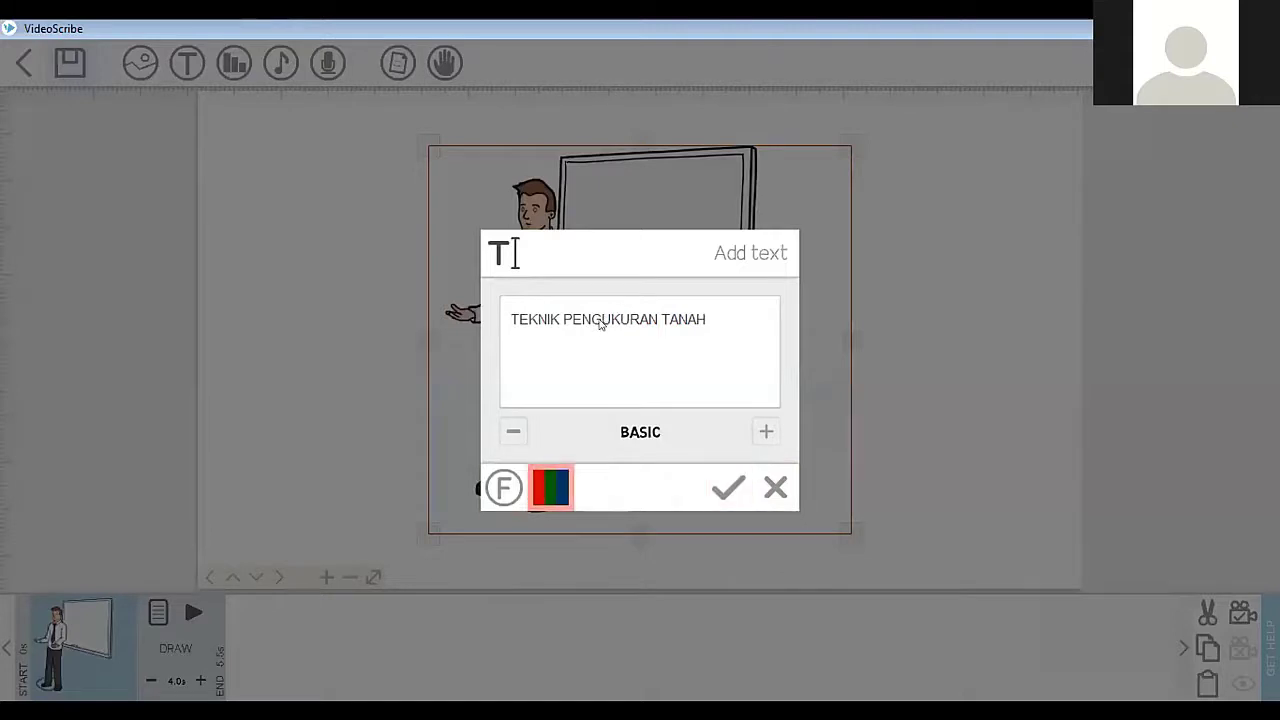
left_click(551, 487)
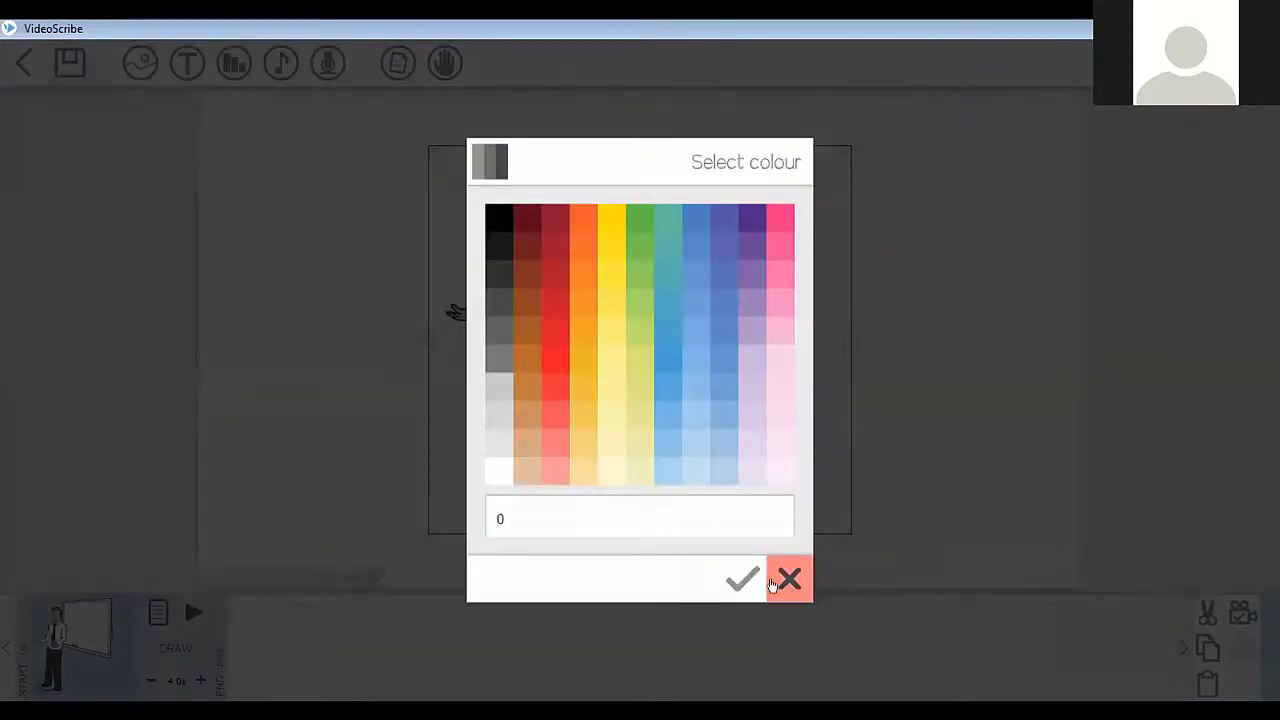
left_click(740, 578)
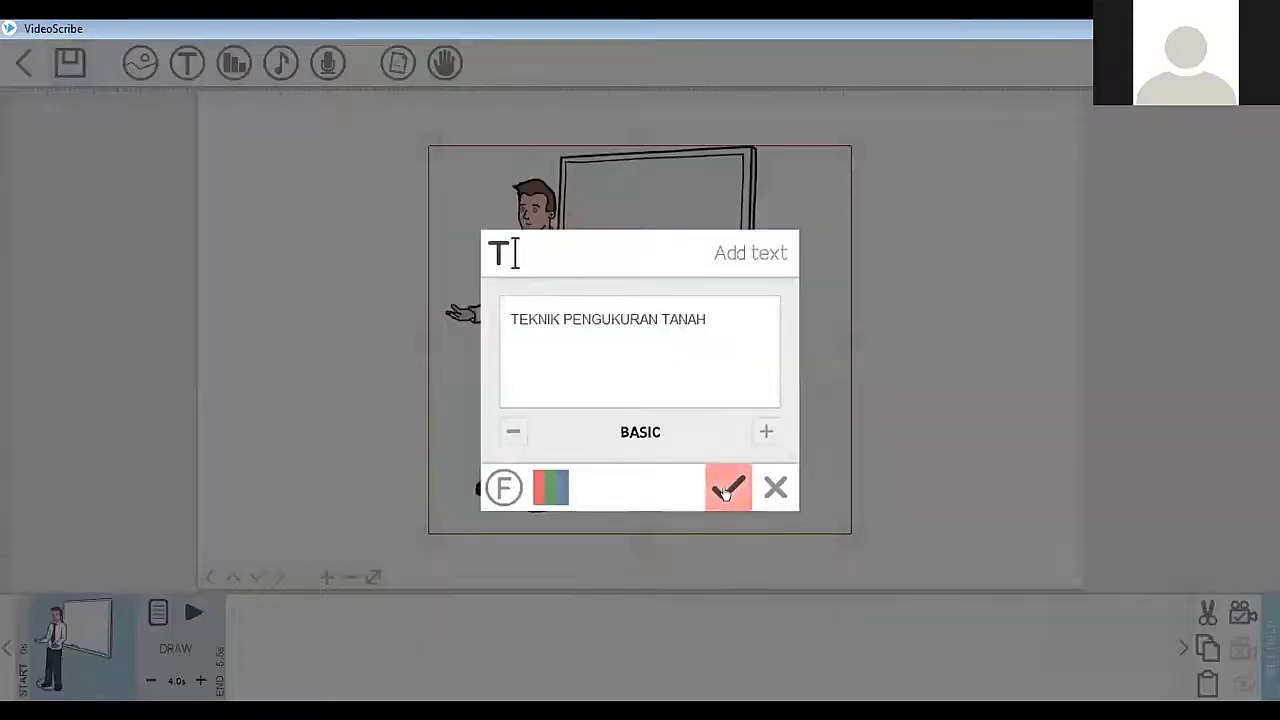
left_click(727, 488)
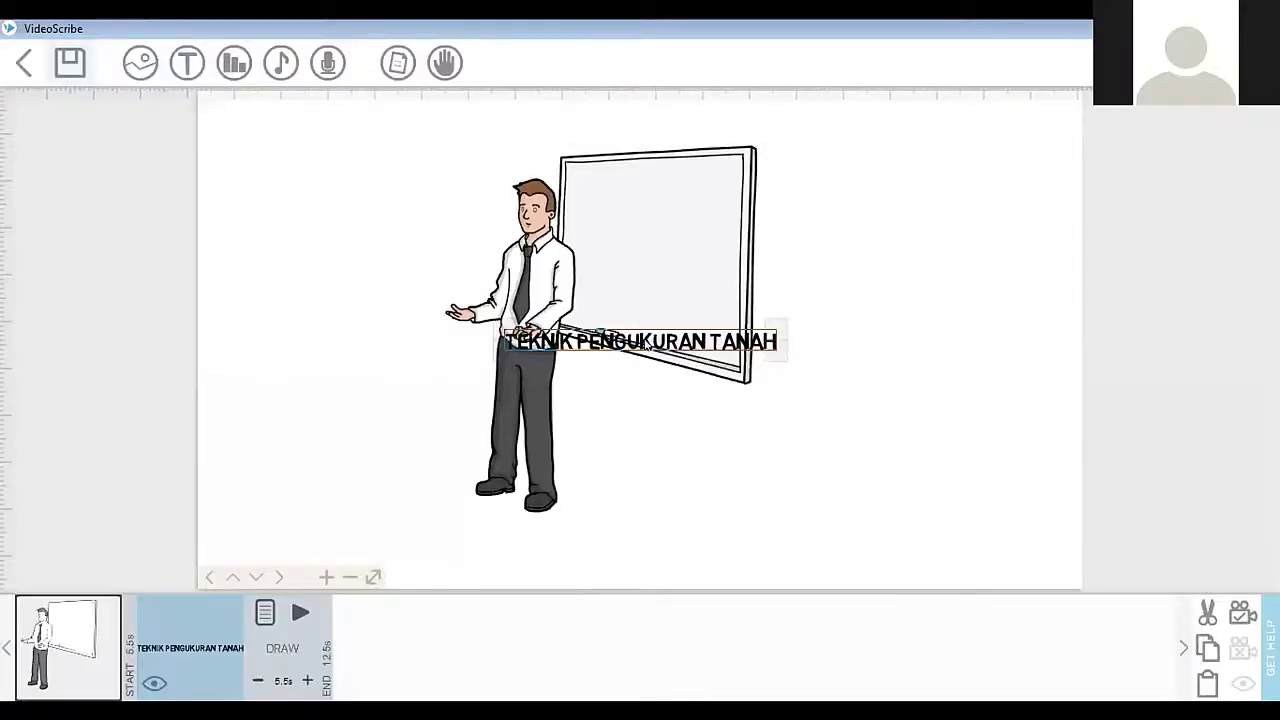
Step: Move the "TEKNIK PENGUKURAN TANAH" text onto the whiteboard's upper half and shrink it to fit inside the board
left_click_drag(648, 335, 668, 212)
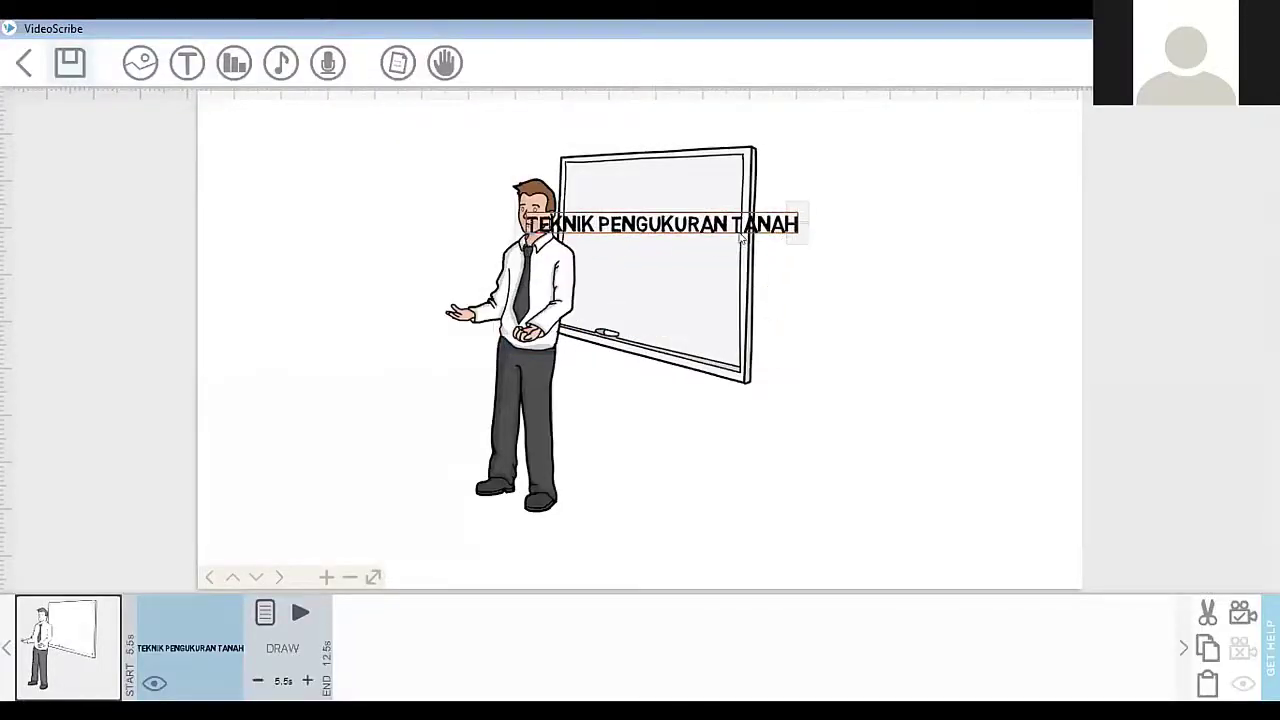
left_click_drag(805, 236, 667, 222)
left_click(661, 217)
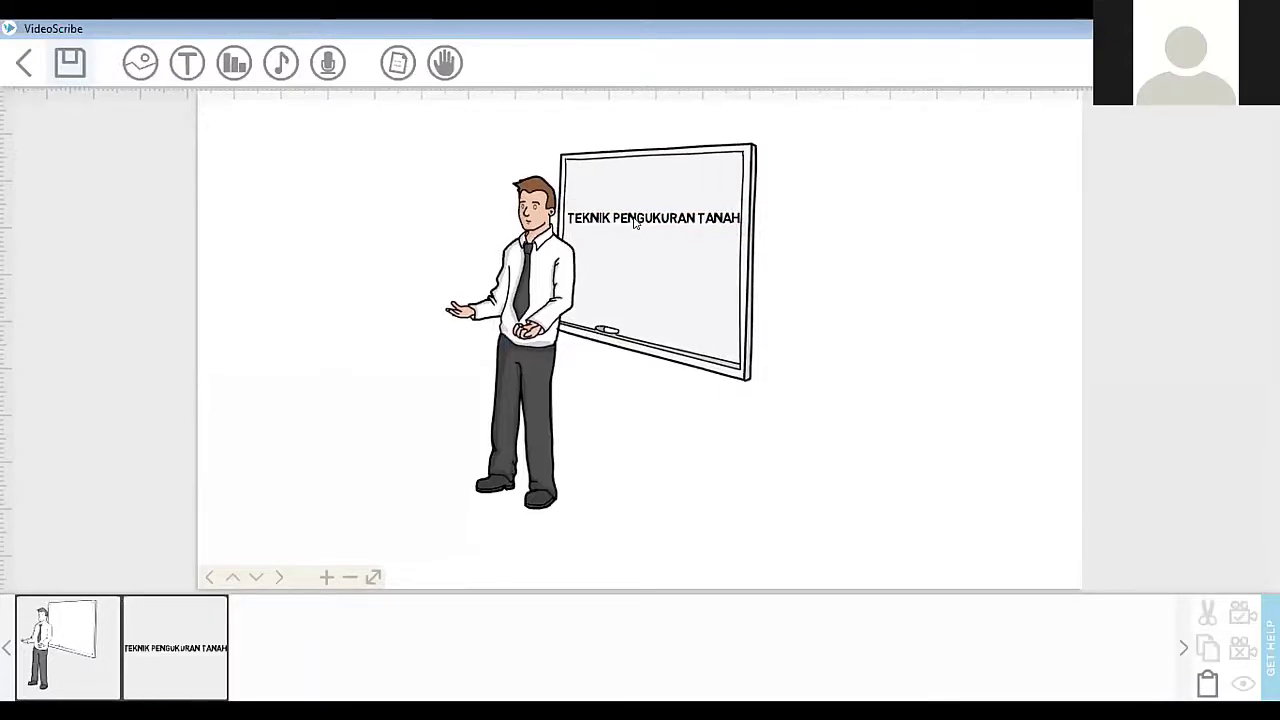
Step: Set the draw time of the "TEKNIK PENGUKURAN TANAH" text to 3.5 seconds
left_click(631, 222)
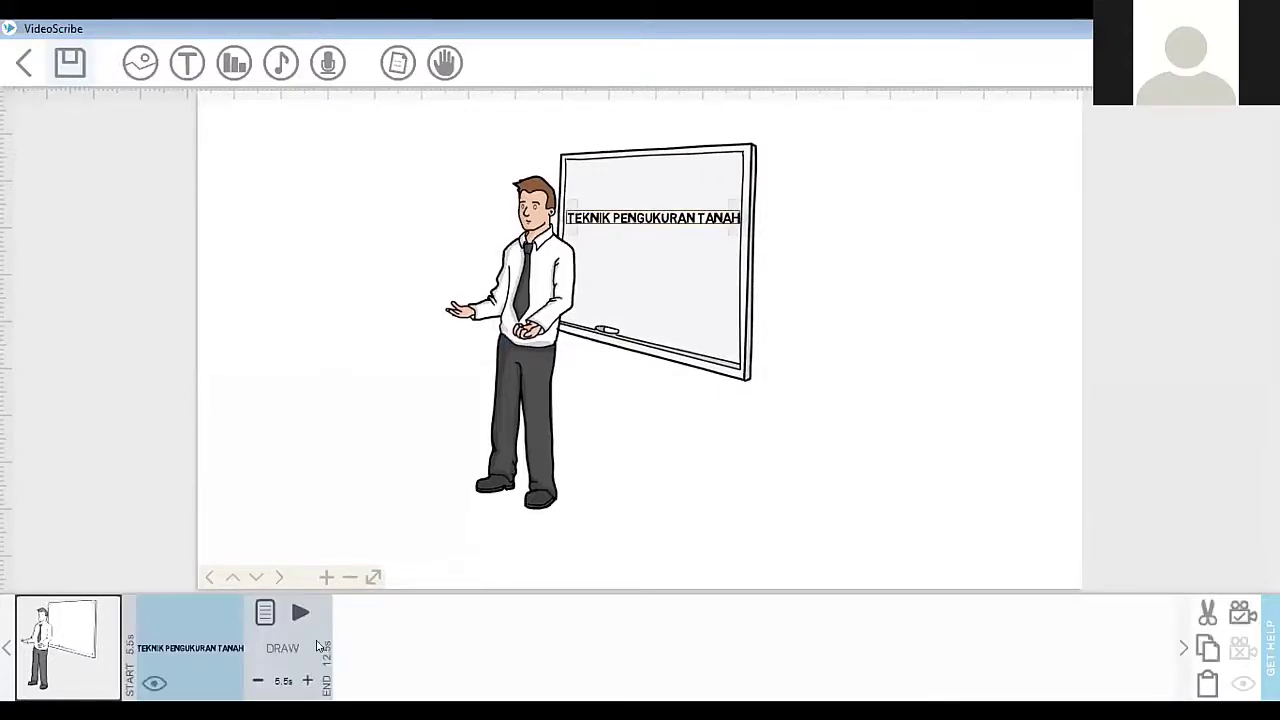
left_click(262, 684)
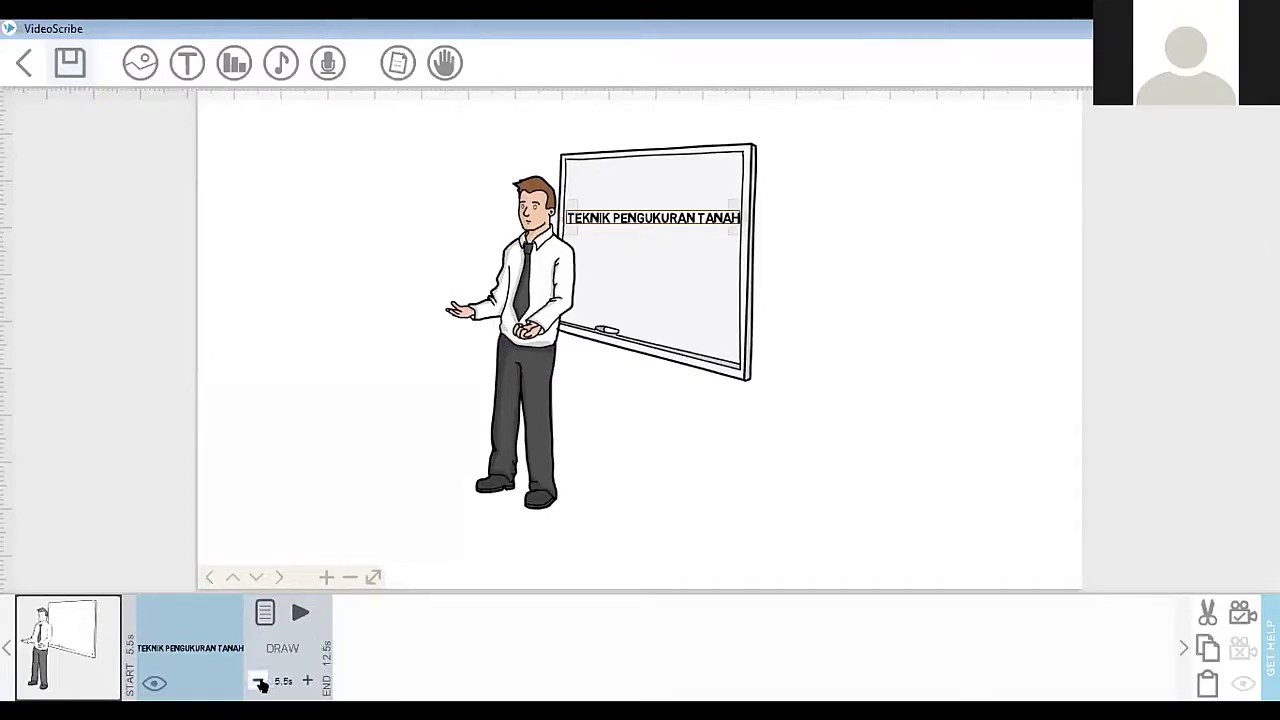
left_click(260, 681)
left_click(260, 681)
left_click(260, 681)
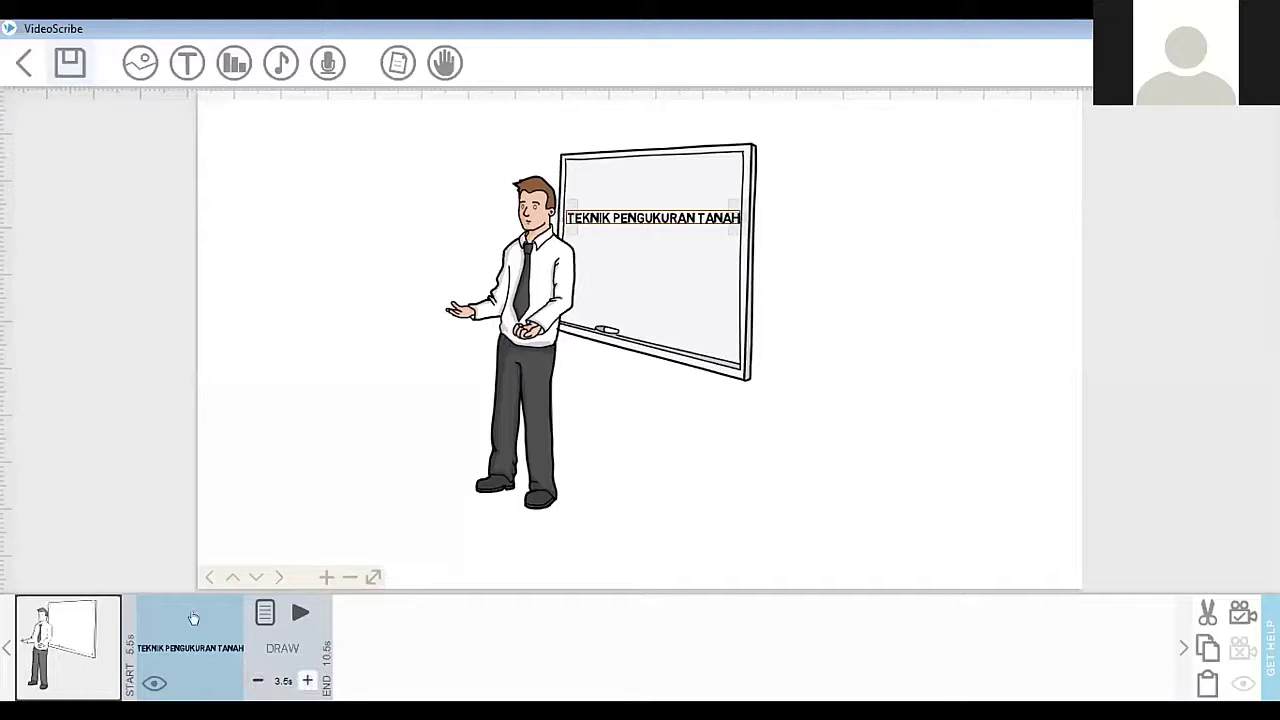
left_click(259, 681)
Step: Preview the animation starting from the presenter-and-whiteboard image, and return to the editor
left_click(68, 648)
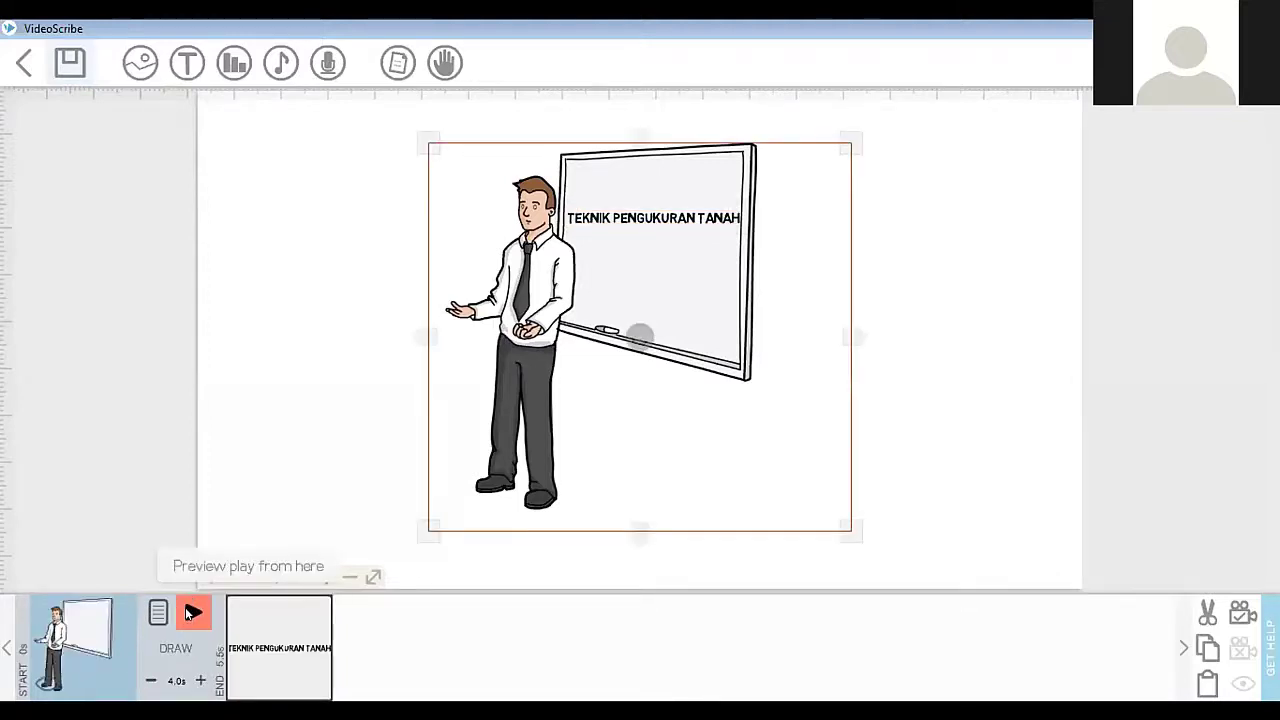
left_click(191, 612)
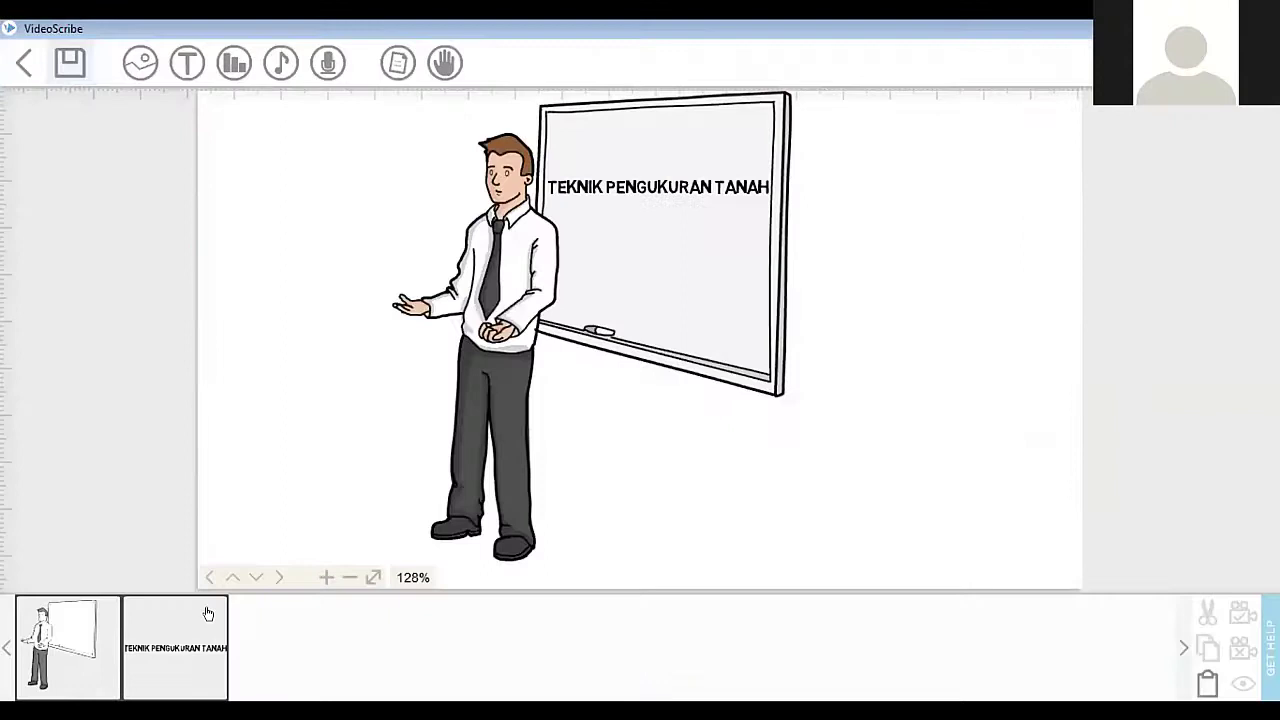
left_click(208, 613)
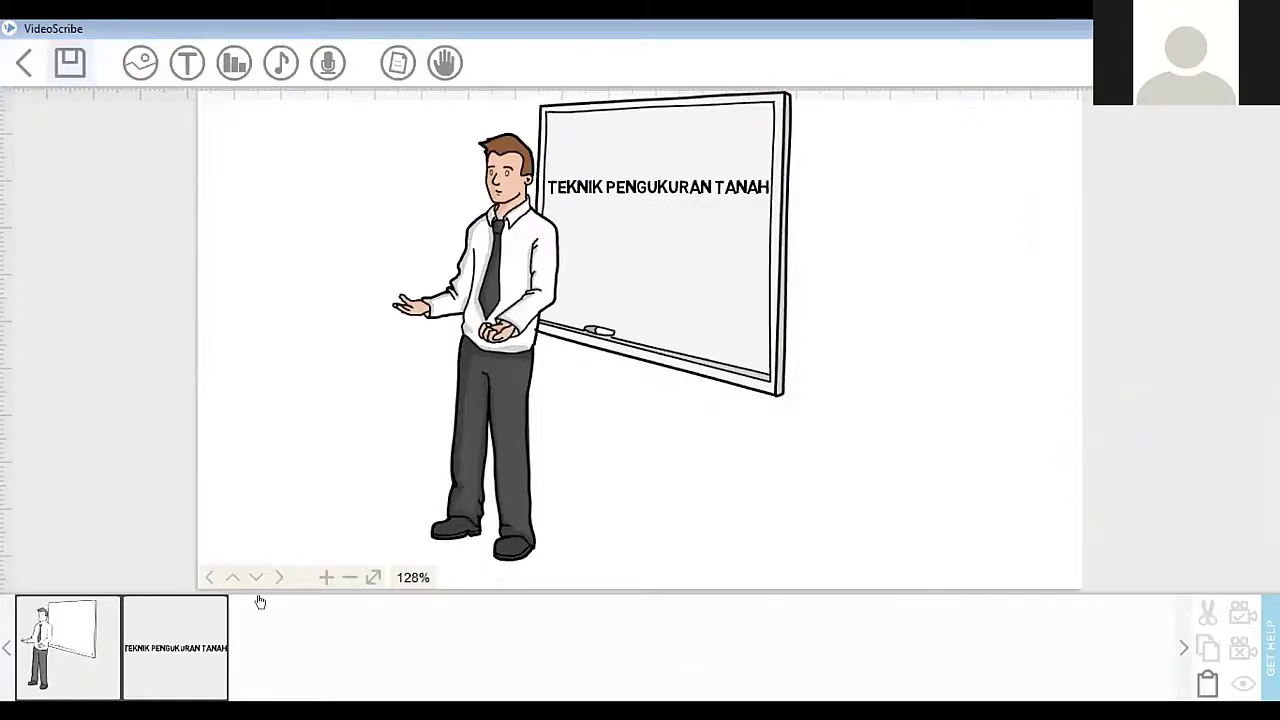
Step: Add the image of two hands holding a blank board to the canvas and make empty canvas space visible beside the drawings
left_click(141, 66)
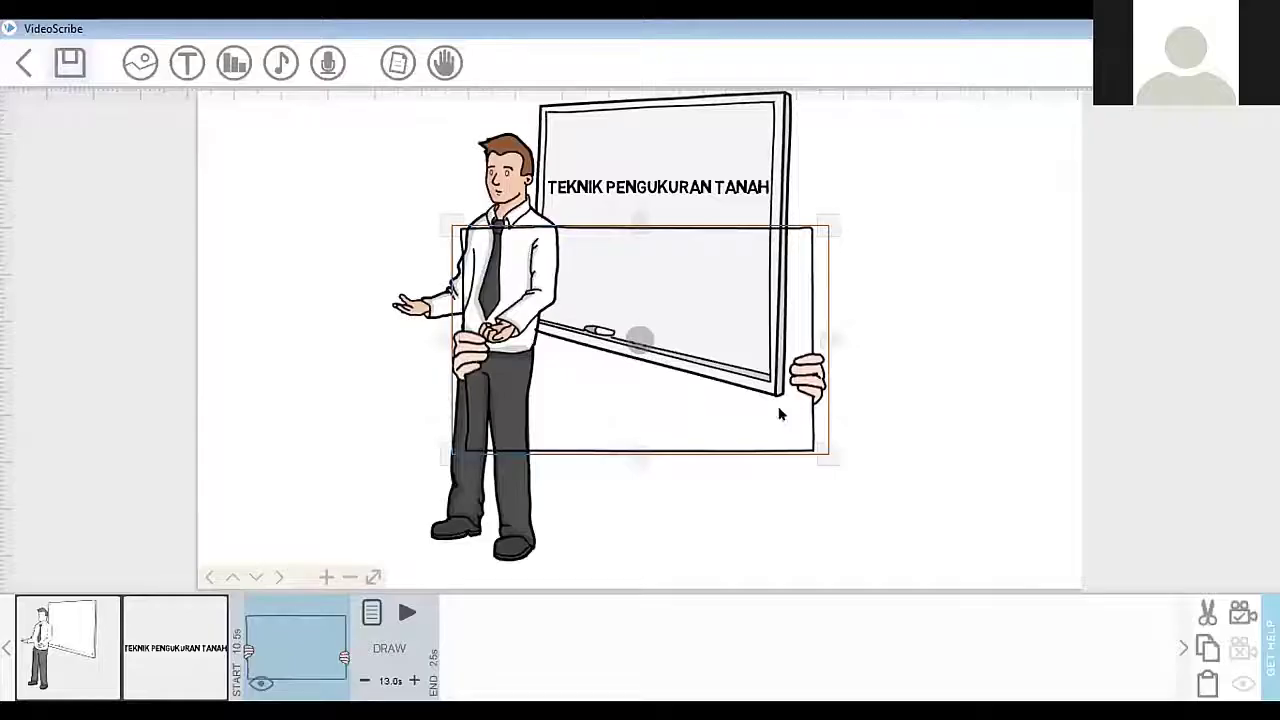
scroll(779, 409, "down", 1)
left_click(385, 355)
scroll(383, 355, "down", 2)
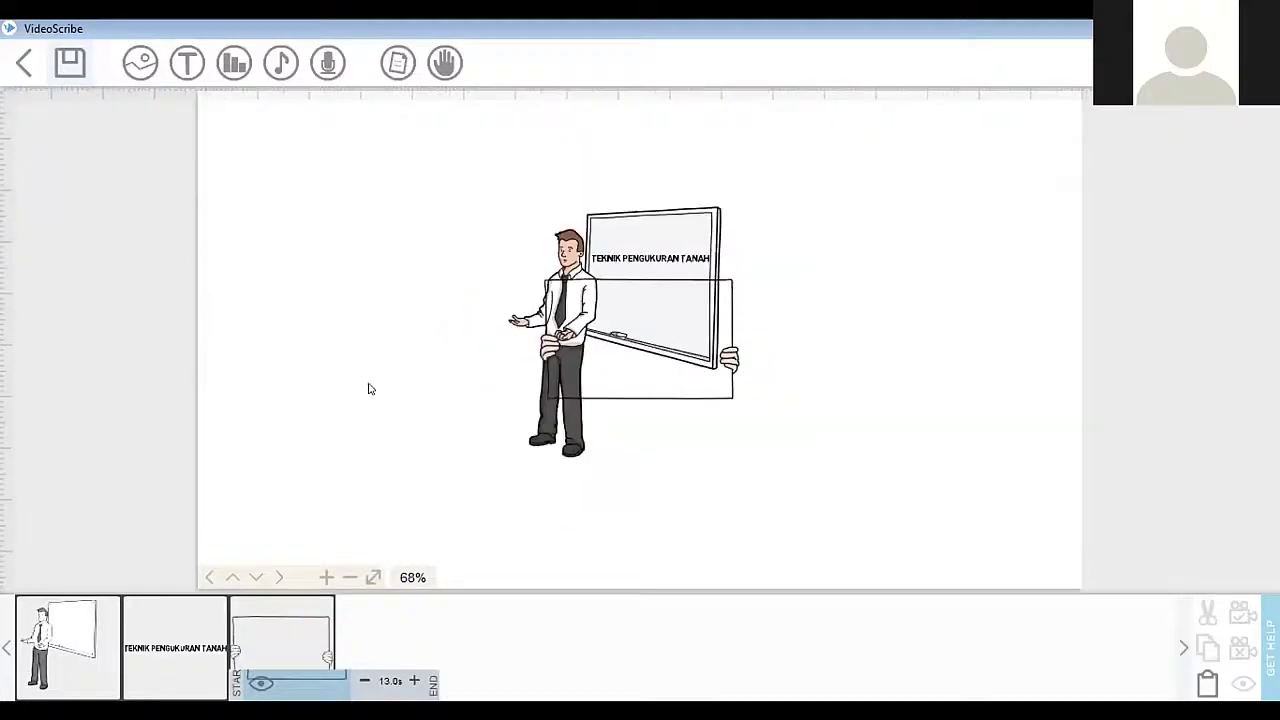
left_click_drag(619, 423, 367, 417)
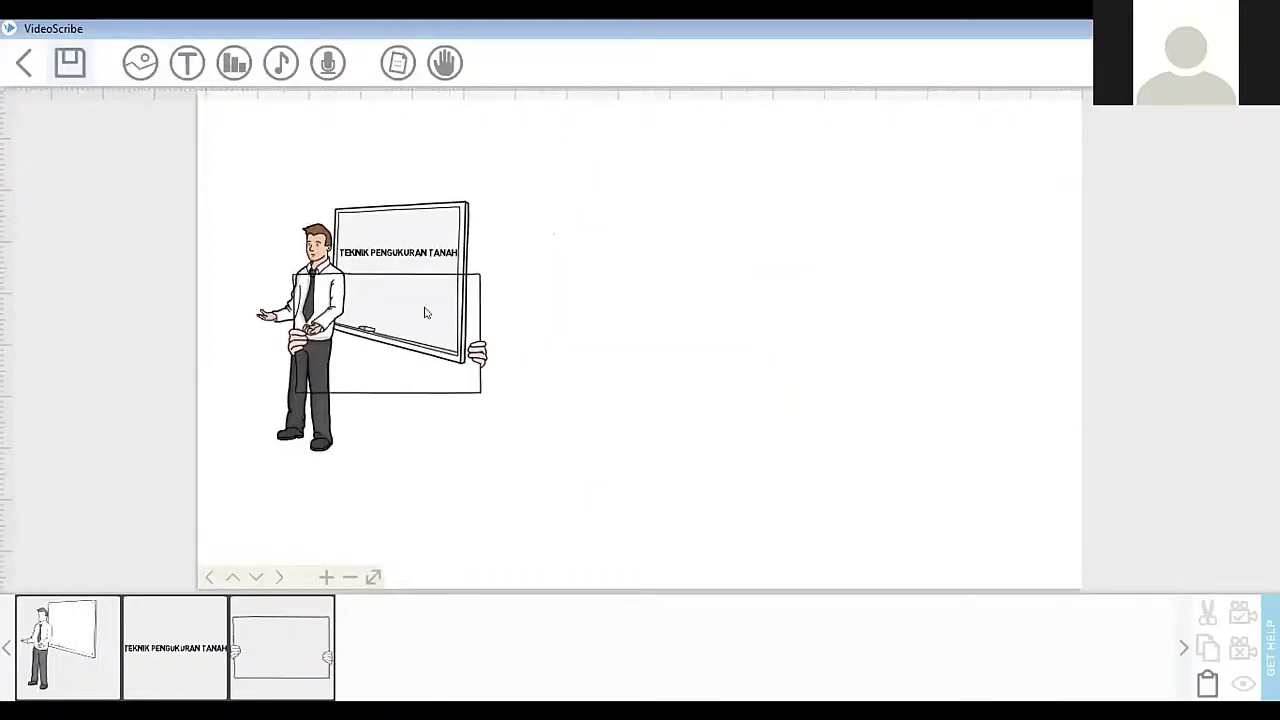
left_click_drag(368, 272, 427, 291)
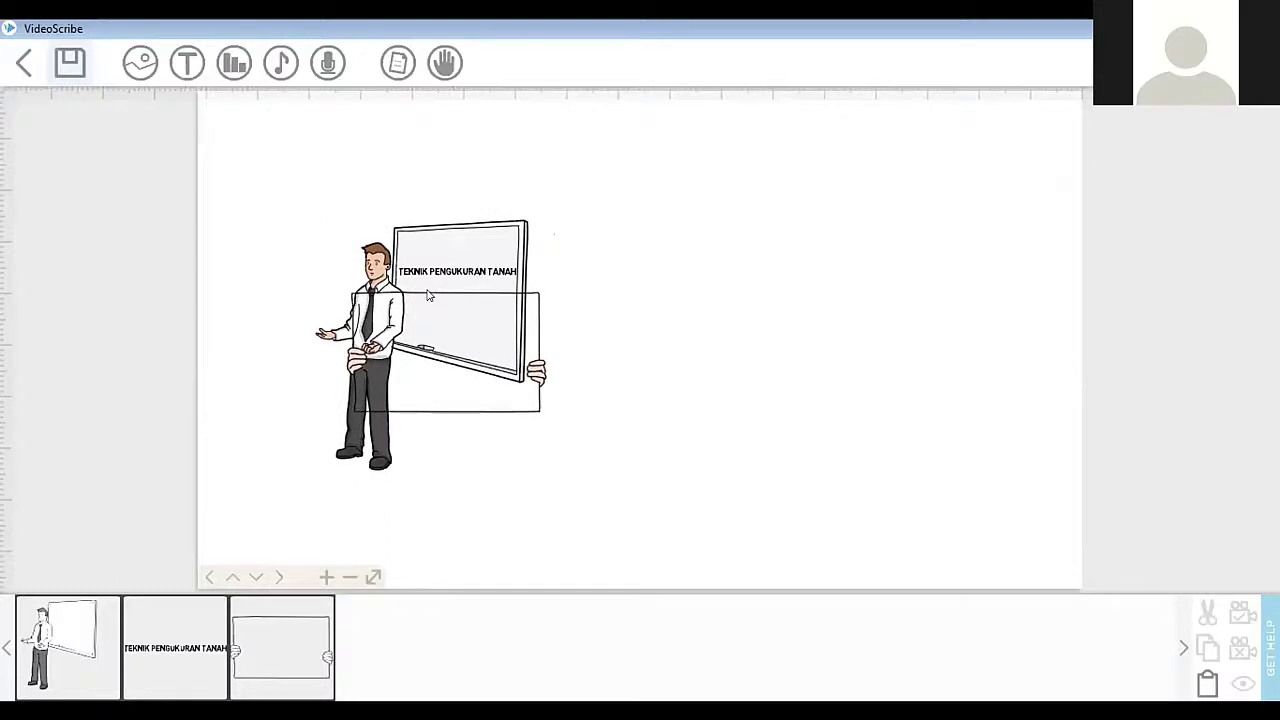
Step: Move the presenter-and-whiteboard image upward on the canvas, partly clear of the hand-held blank board
left_click(481, 406)
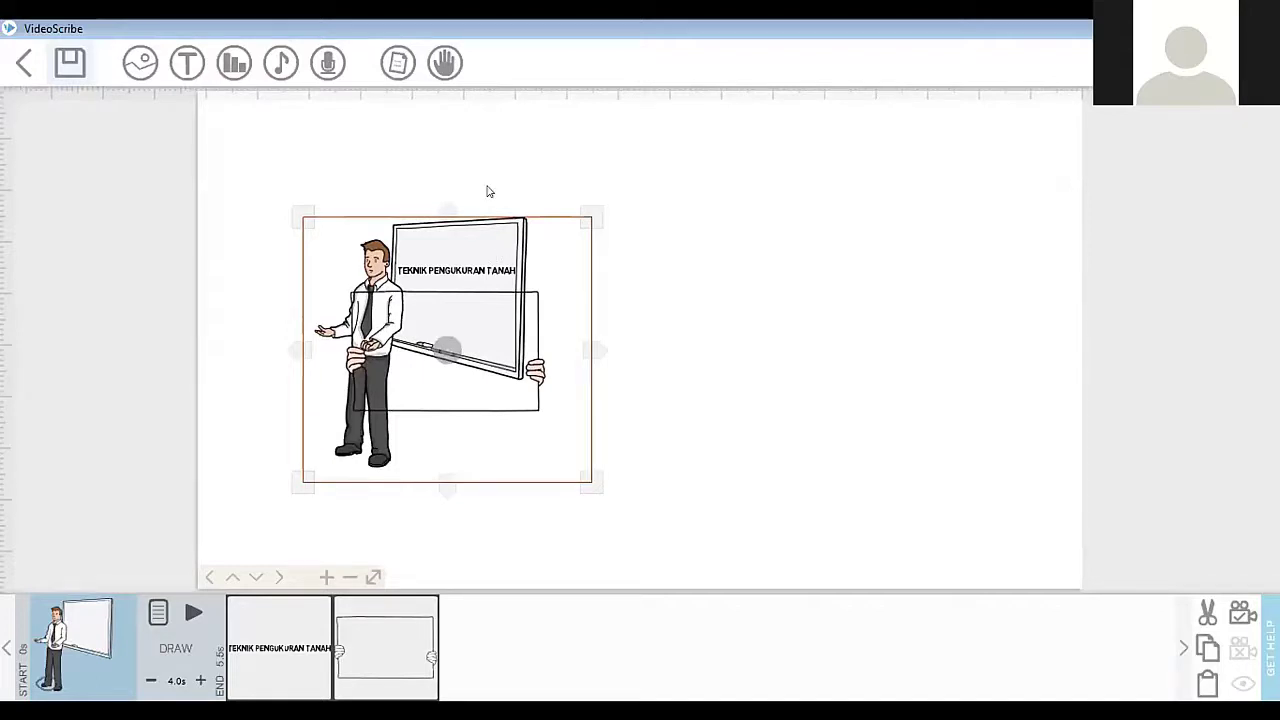
left_click_drag(494, 256, 487, 186)
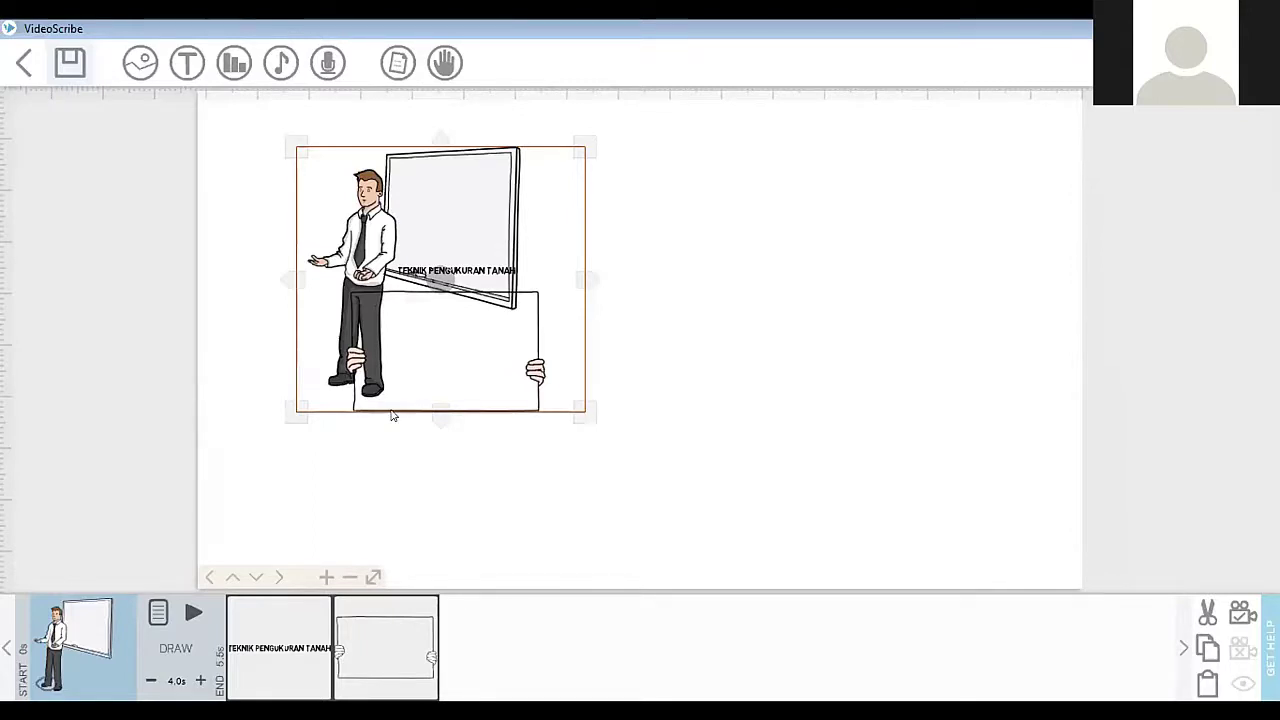
left_click_drag(392, 411, 391, 407)
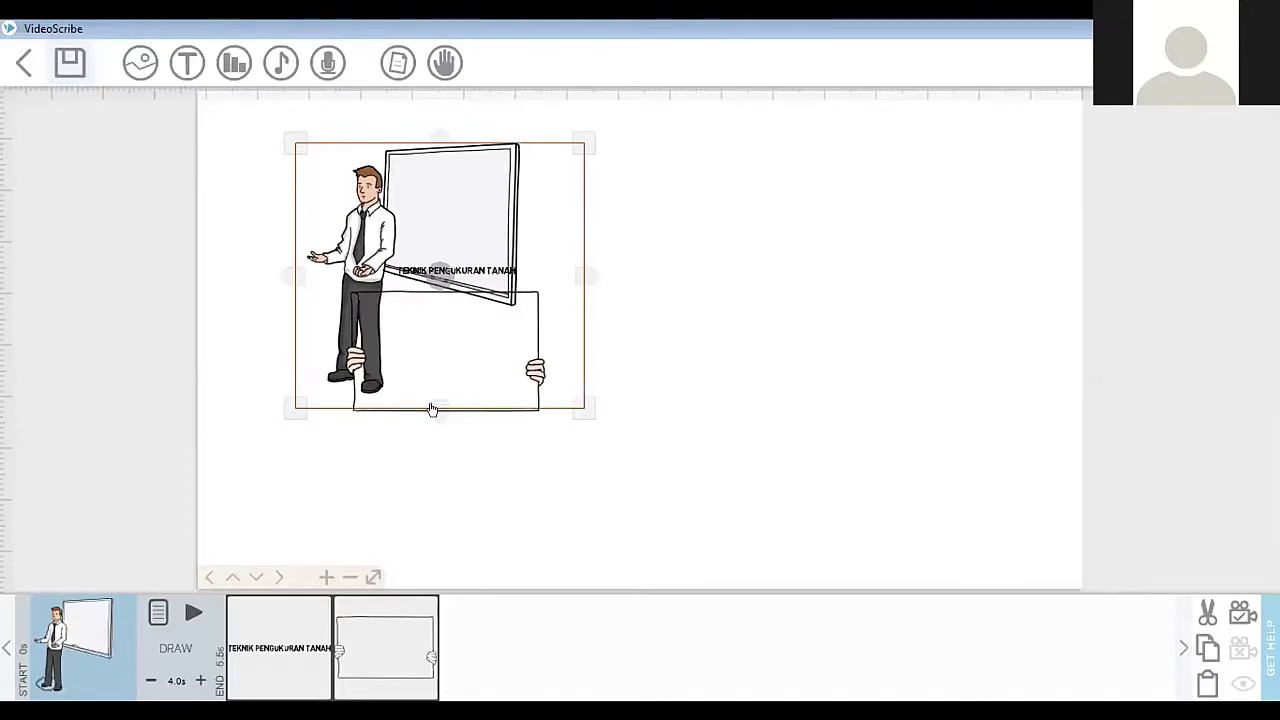
left_click_drag(432, 409, 436, 410)
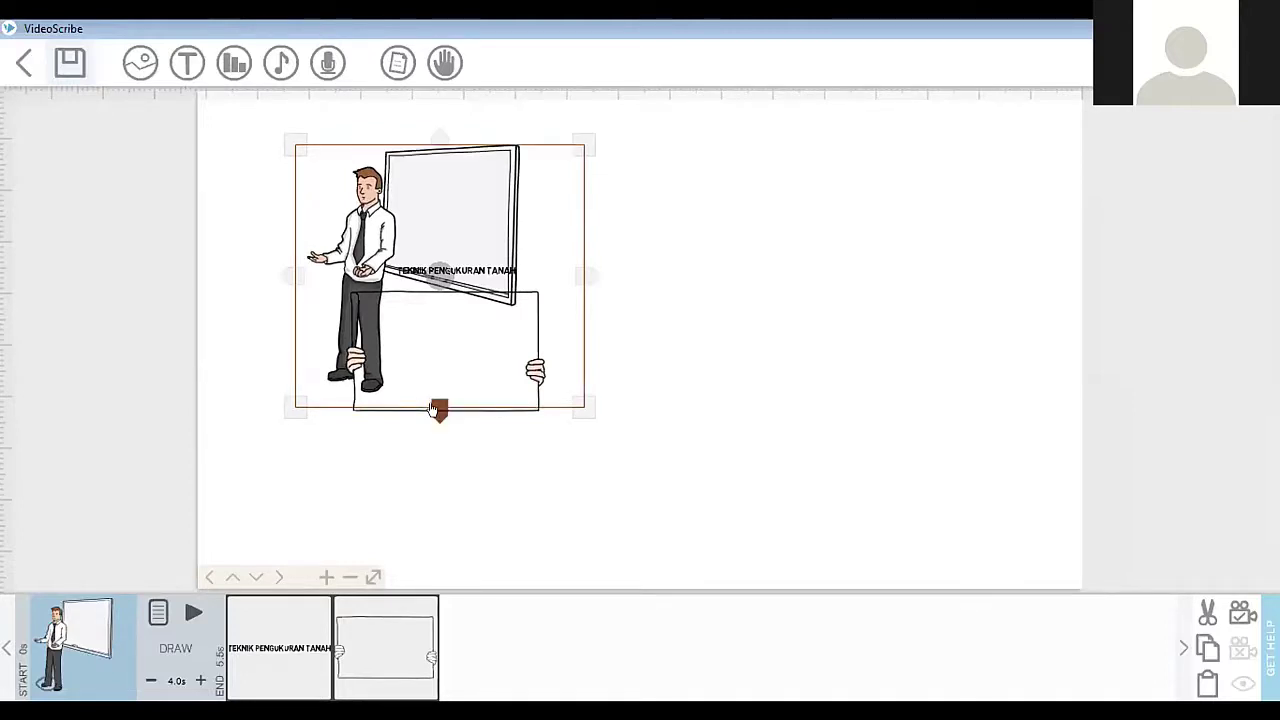